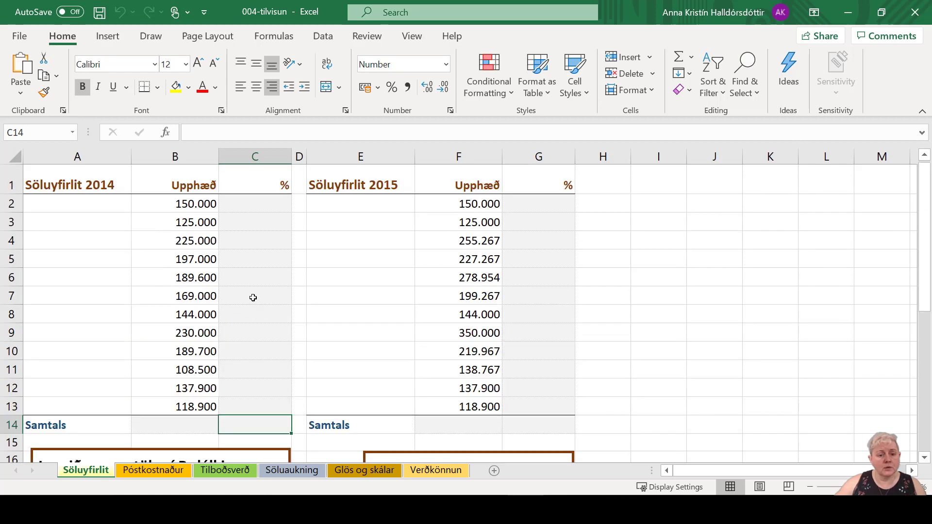
# - Total the 2014 amounts in B2:B13 with AutoSum, placing the sum in B14
pyautogui.scroll(-2, 255, 297)
pyautogui.scroll(-1, 255, 298)
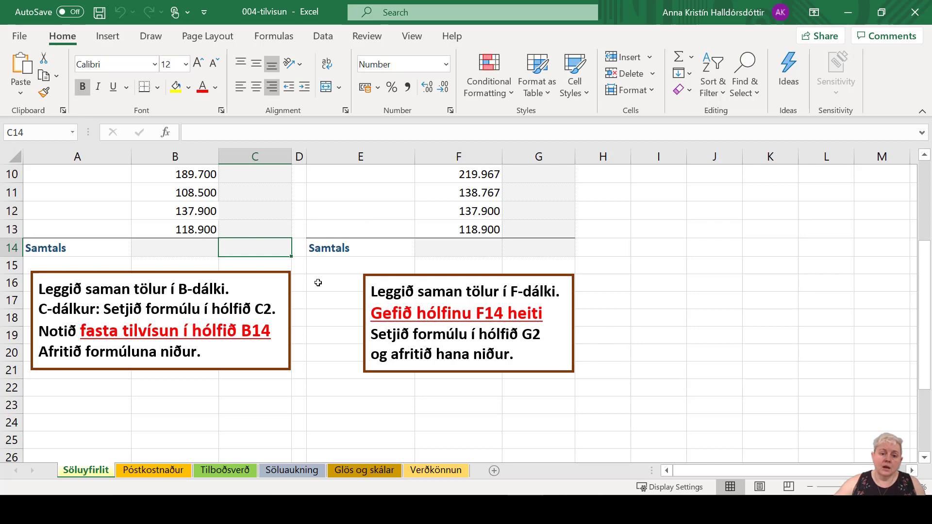
pyautogui.scroll(1, 317, 282)
pyautogui.scroll(2, 318, 283)
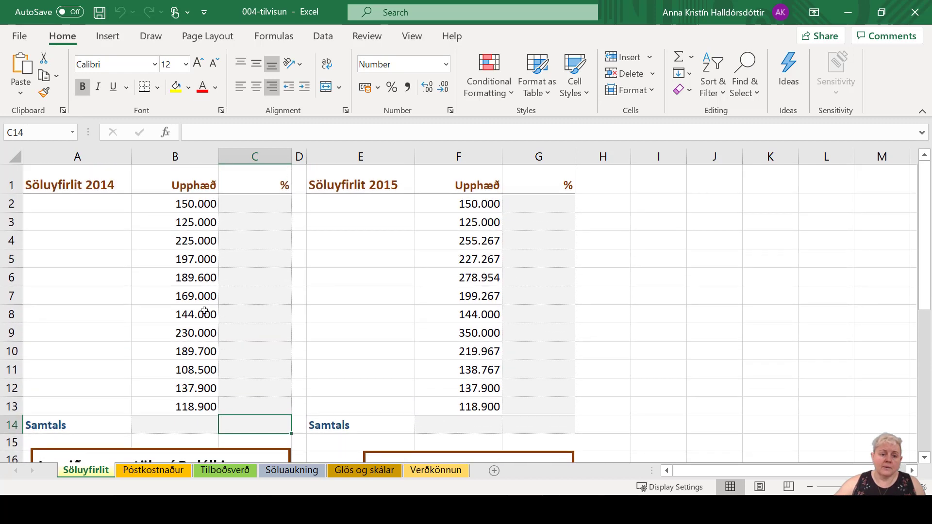
pyautogui.scroll(-1, 204, 311)
pyautogui.scroll(-1, 198, 348)
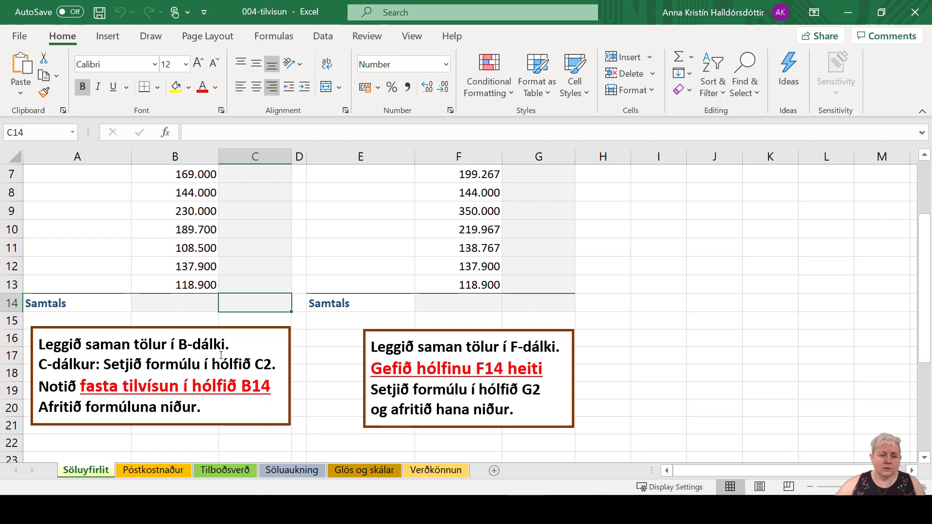
pyautogui.scroll(2, 221, 355)
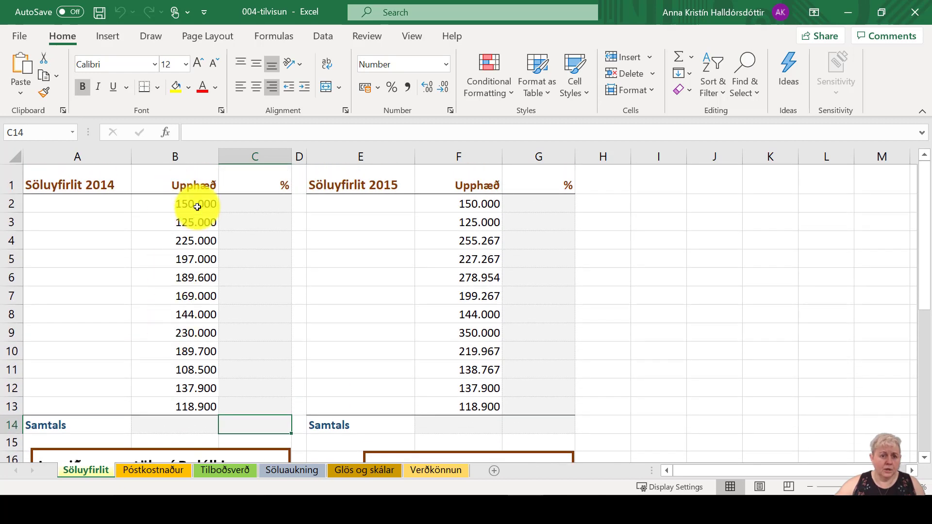
pyautogui.moveTo(191, 203); pyautogui.dragTo(194, 430)
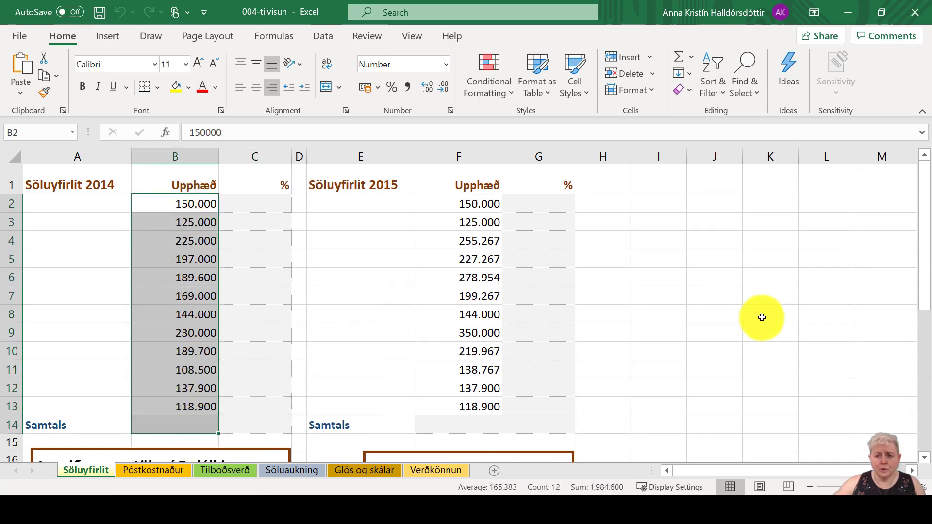
pyautogui.click(678, 60)
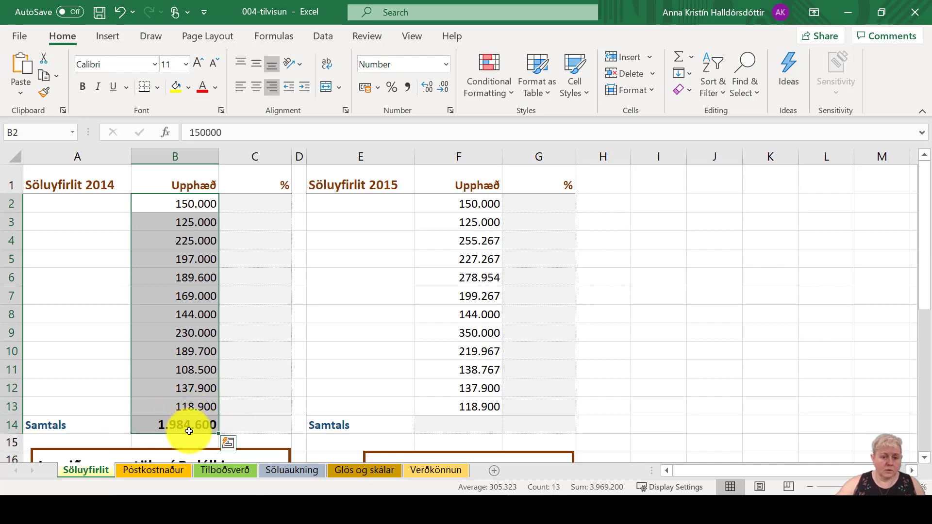
# - Enter the formula +B2/B14 in cell C2 to calculate the first amount's share of the 2014 total
pyautogui.scroll(-2, 129, 437)
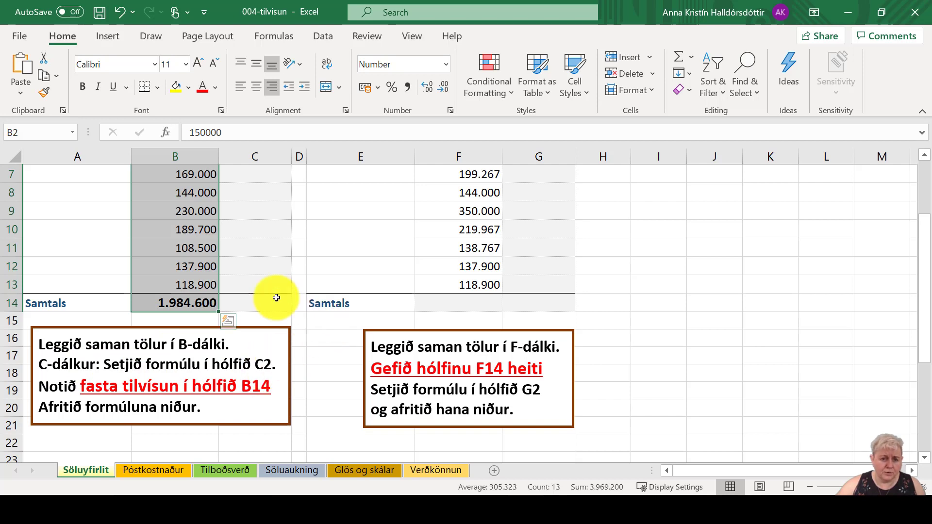
pyautogui.scroll(2, 269, 292)
pyautogui.click(278, 203)
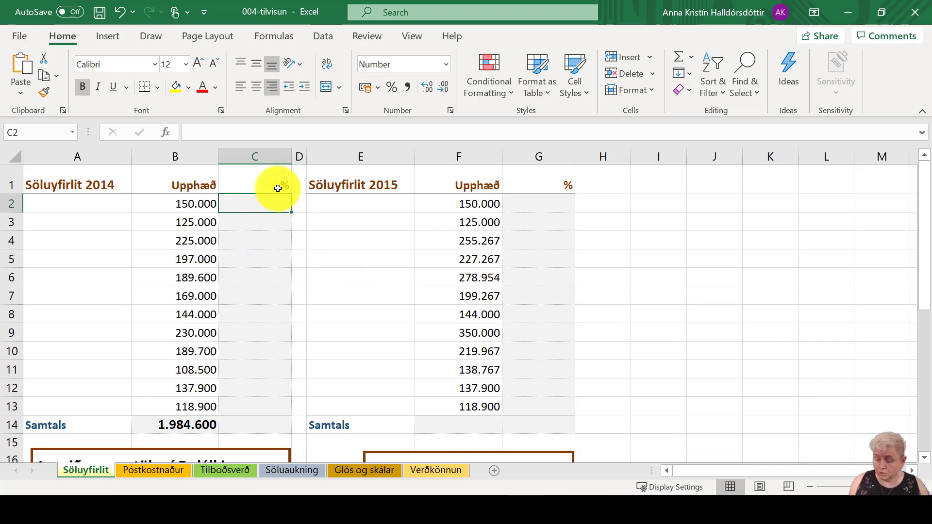
pyautogui.write('+')
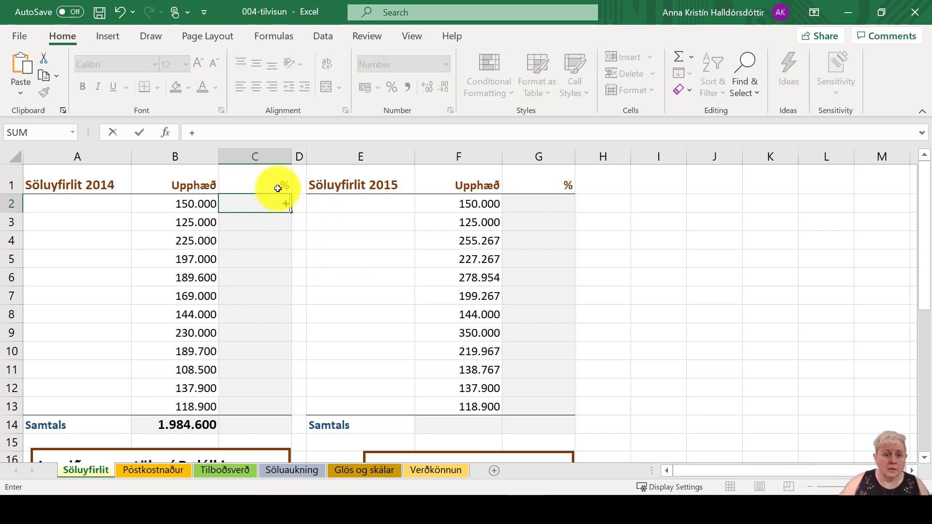
pyautogui.click(196, 204)
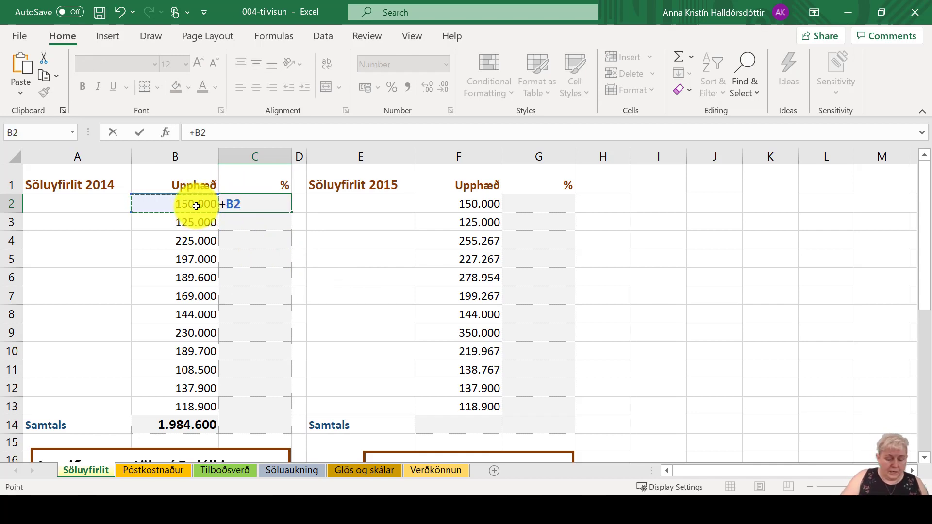
pyautogui.write('7')
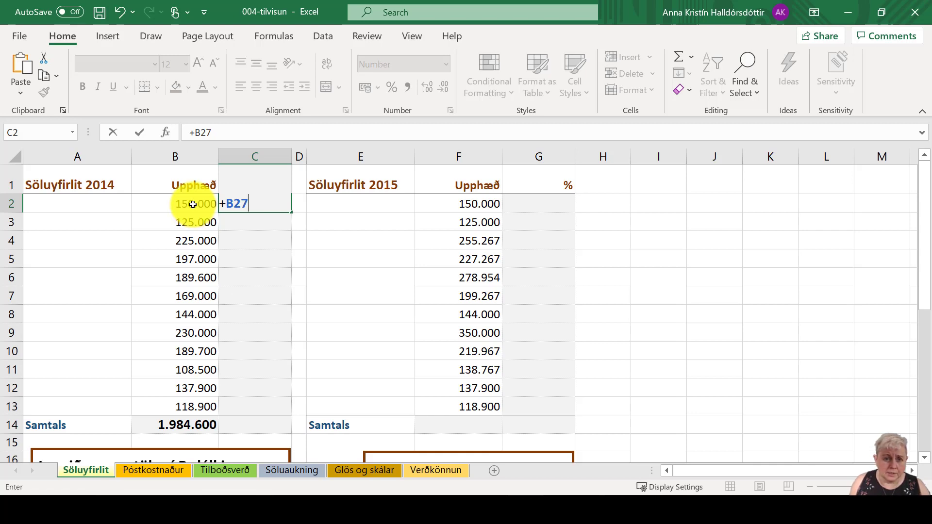
pyautogui.press('BackSpace')
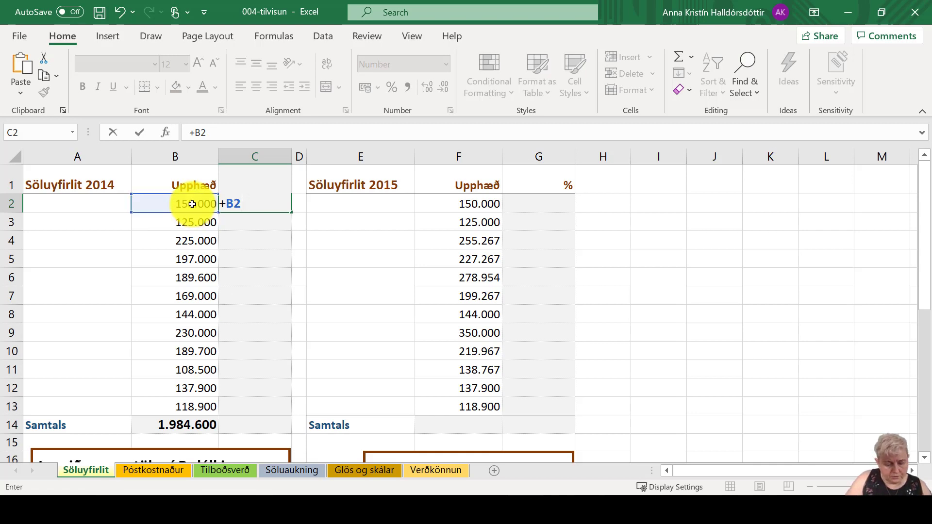
pyautogui.write('/')
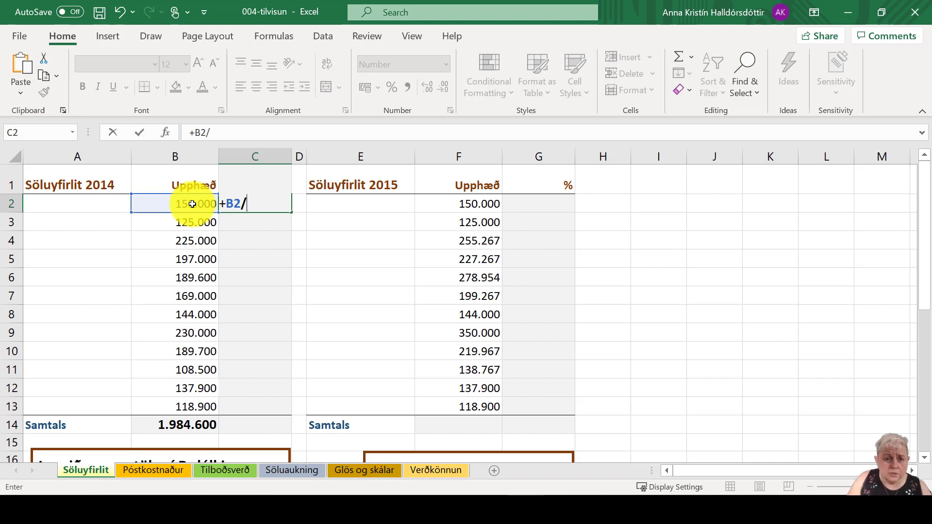
pyautogui.scroll(-2, 165, 369)
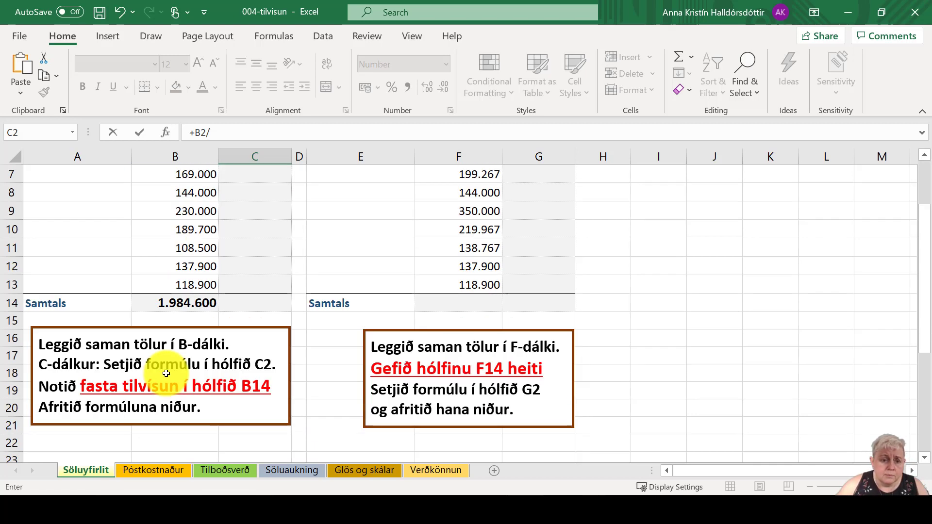
pyautogui.click(185, 303)
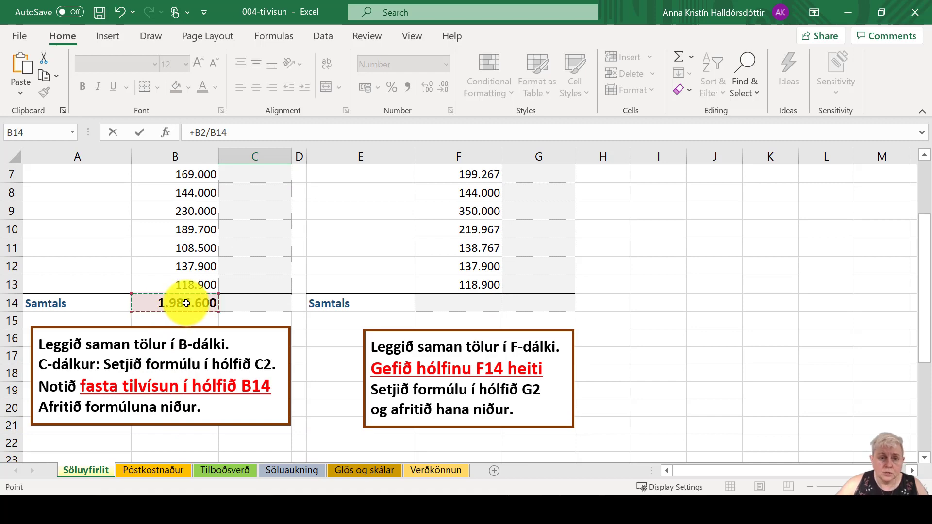
pyautogui.press('Tab')
pyautogui.scroll(2, 187, 302)
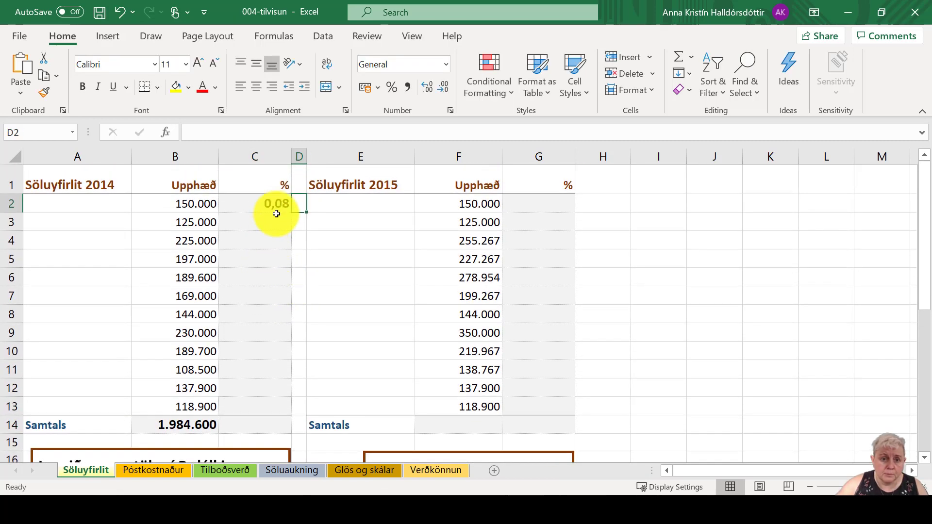
# - Copy the C2 formula down to C13 and check which cells the copied formula in C3 refers to
pyautogui.click(276, 208)
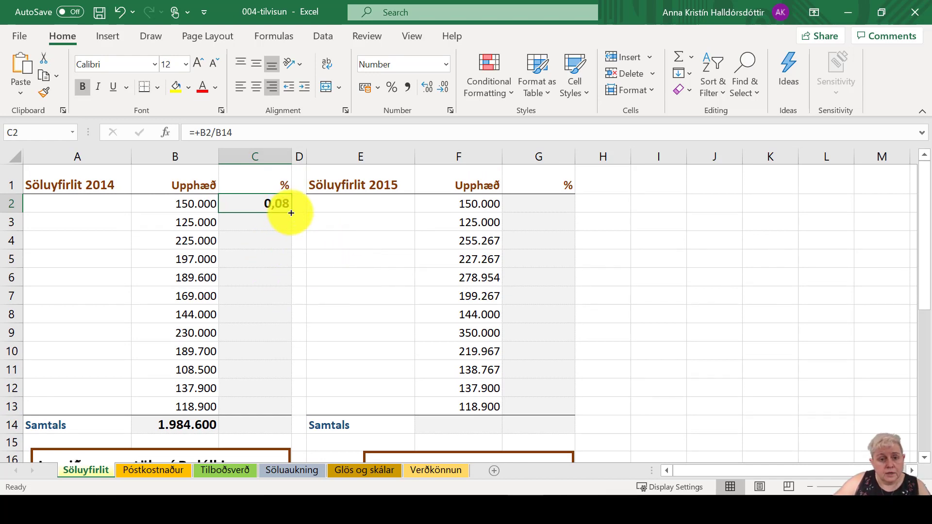
pyautogui.moveTo(291, 212); pyautogui.dragTo(289, 410)
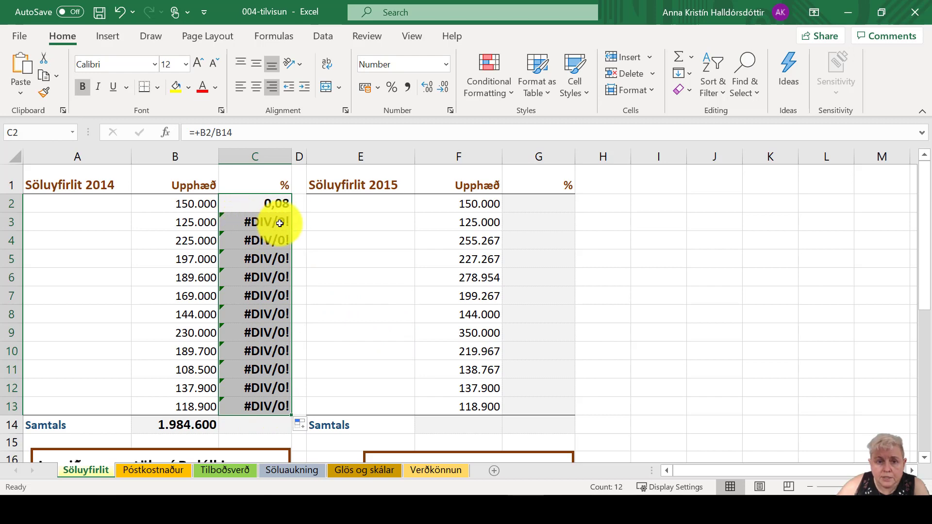
pyautogui.click(262, 222)
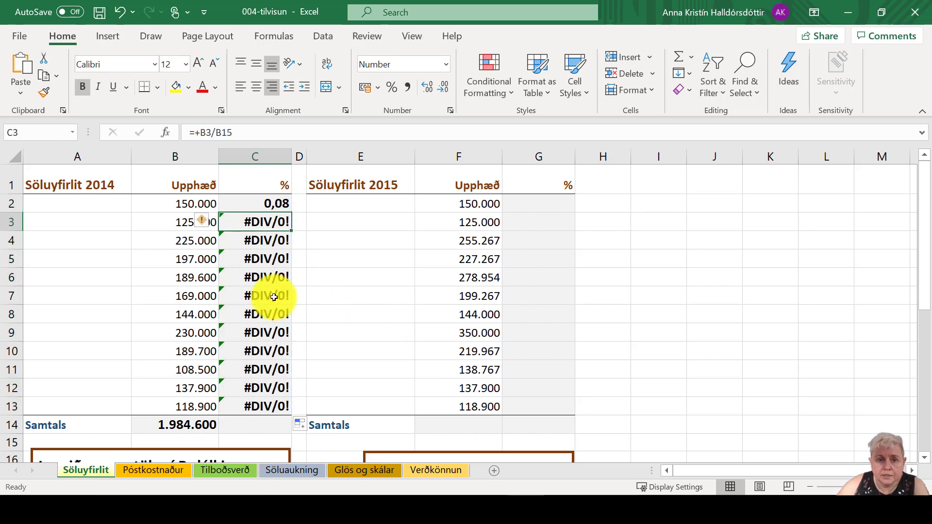
pyautogui.scroll(-2, 266, 333)
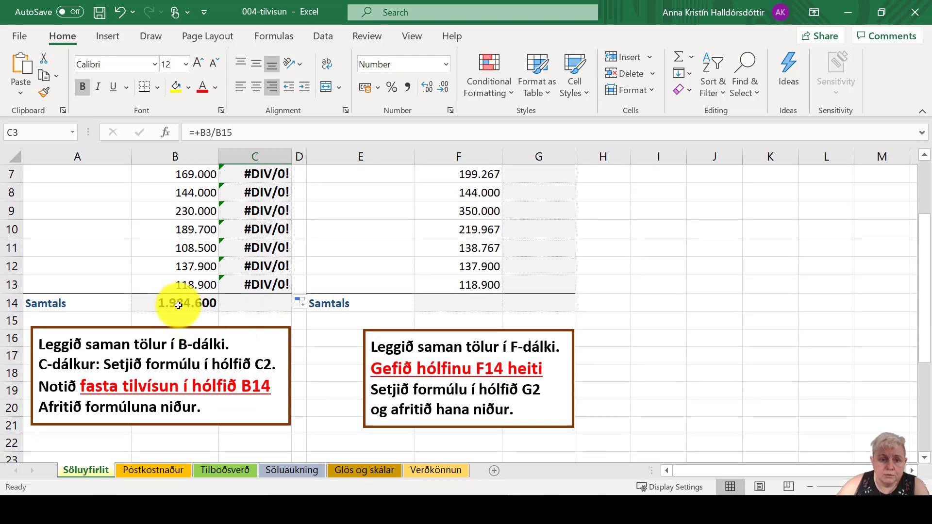
pyautogui.click(179, 321)
pyautogui.scroll(-1, 180, 320)
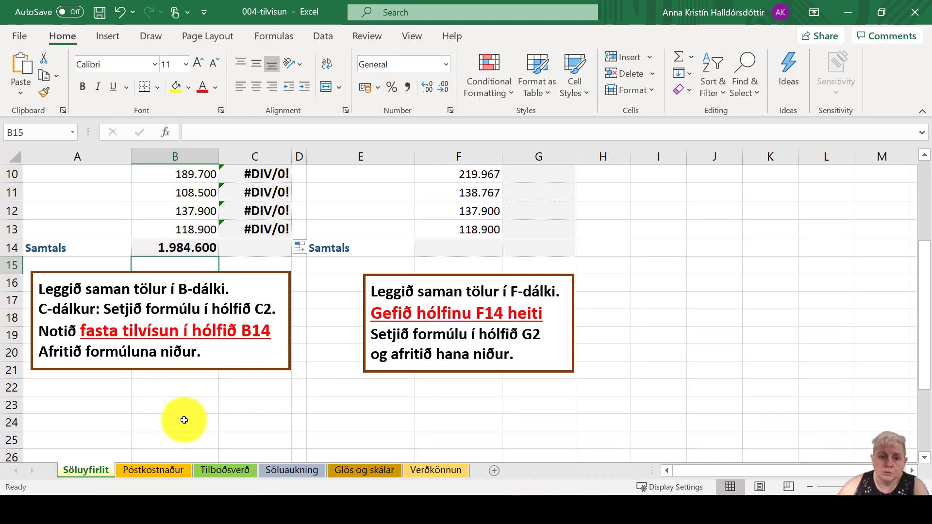
pyautogui.scroll(3, 184, 420)
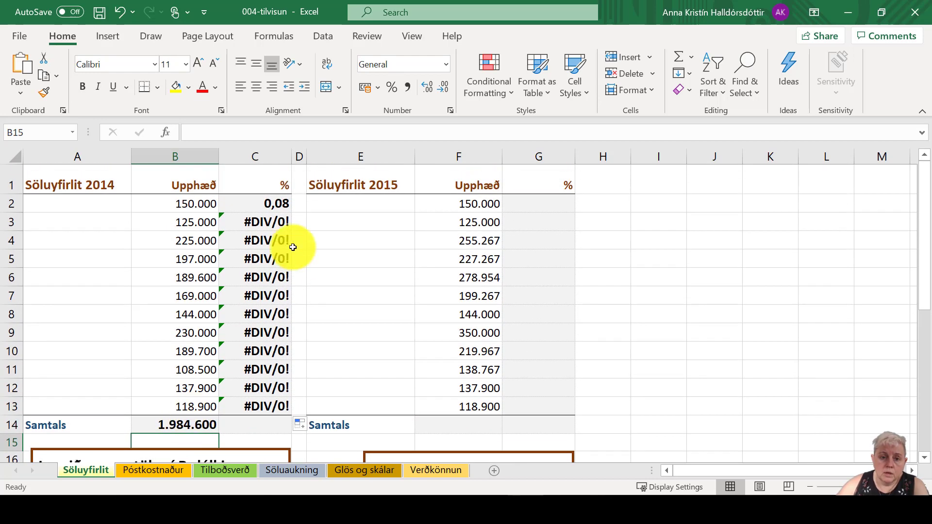
pyautogui.click(269, 212)
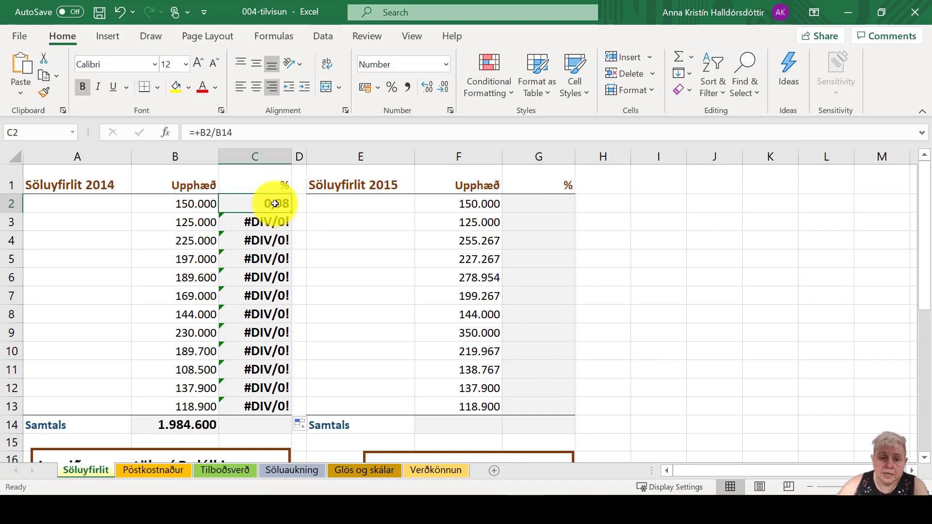
pyautogui.click(269, 223)
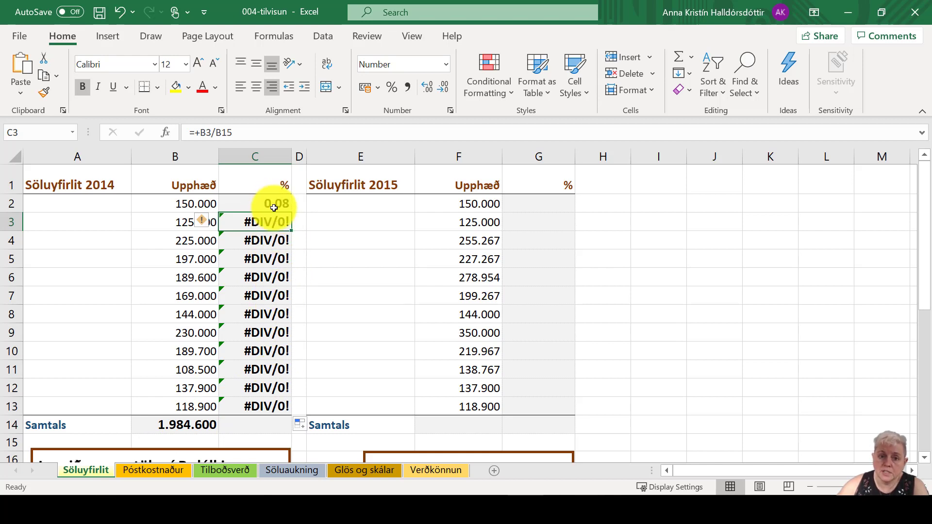
# - Change the B14 reference in the C2 formula to the absolute reference $B$14
pyautogui.click(272, 206)
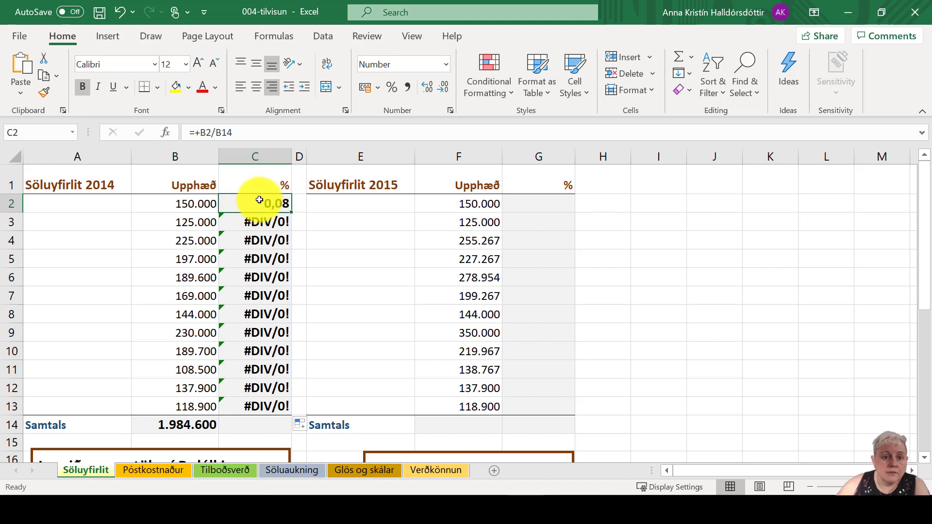
pyautogui.click(217, 133)
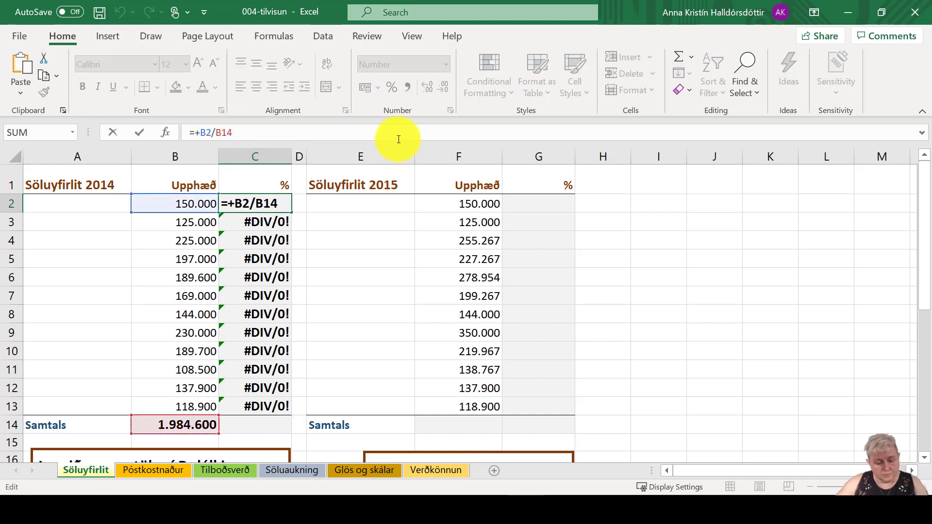
pyautogui.press('F4')
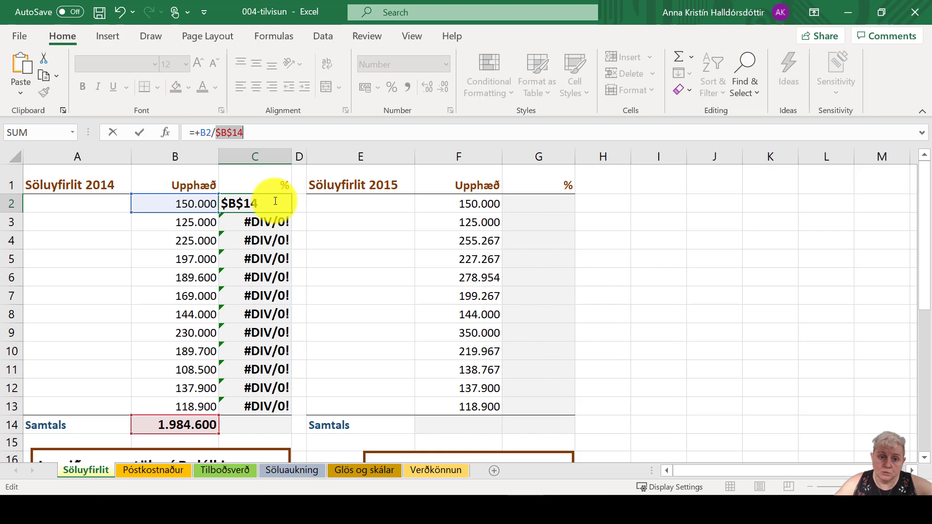
pyautogui.press('Tab')
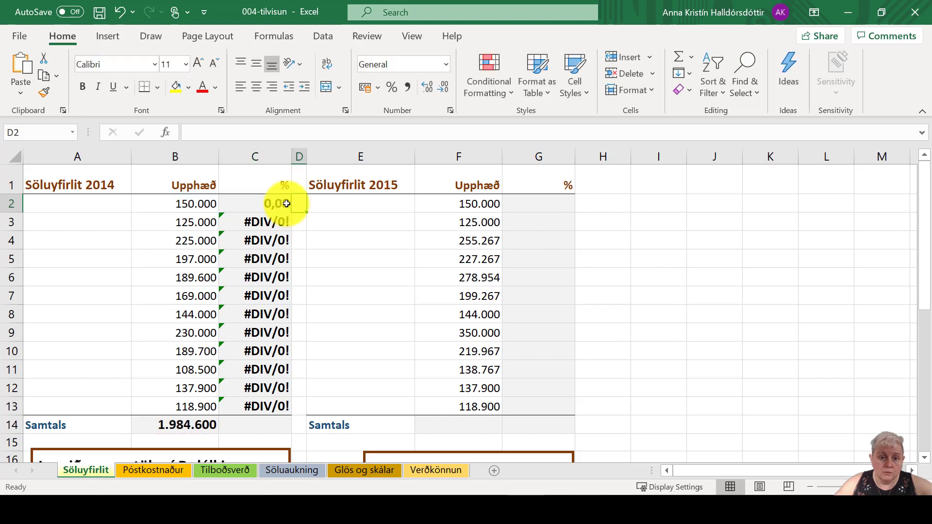
# - Fill the C2 formula down through C13, replacing the existing formulas
pyautogui.click(276, 203)
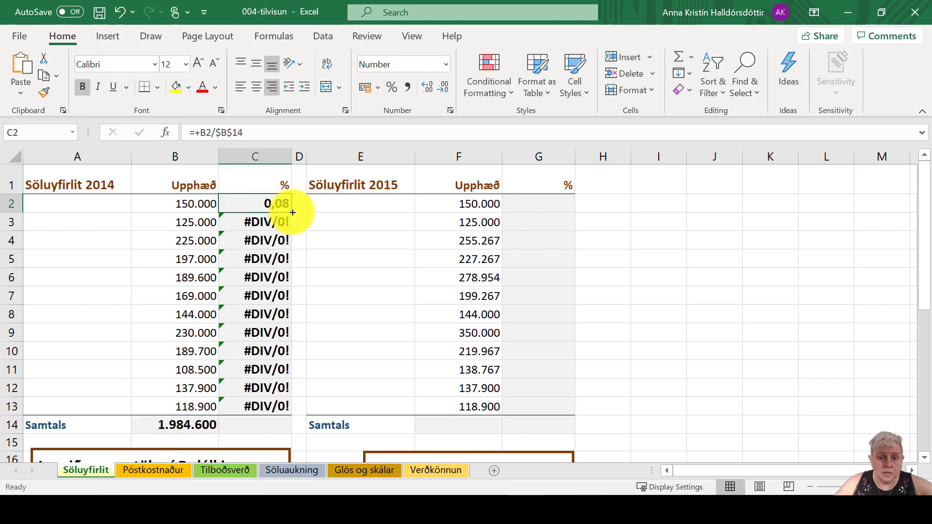
pyautogui.moveTo(291, 212); pyautogui.dragTo(287, 244)
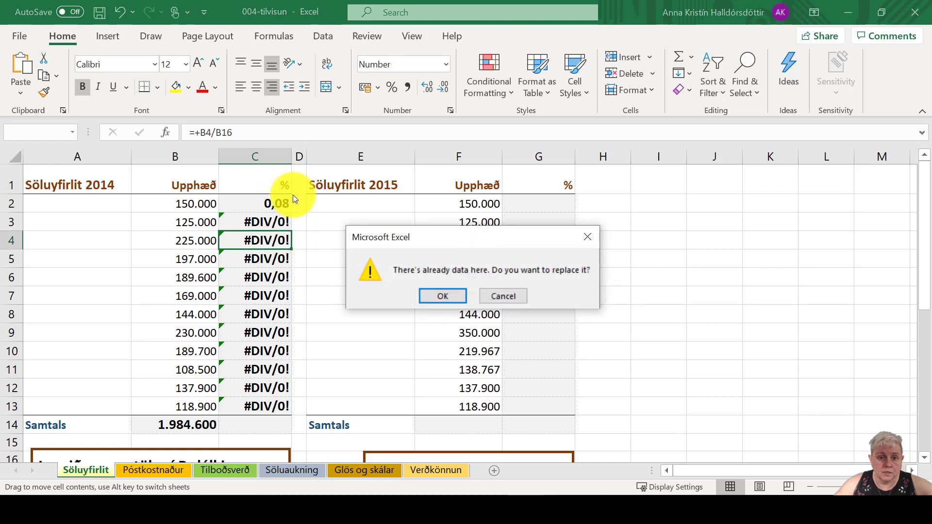
pyautogui.click(504, 299)
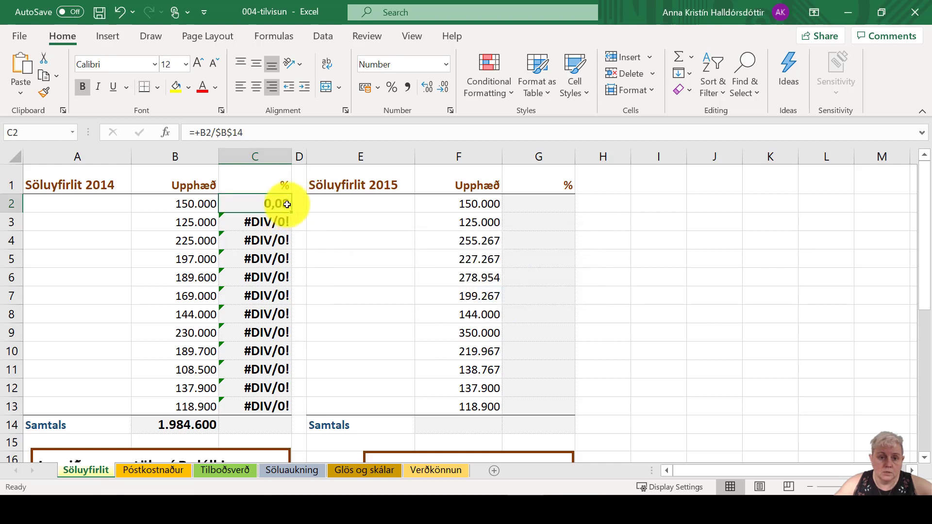
pyautogui.moveTo(293, 211); pyautogui.dragTo(297, 412)
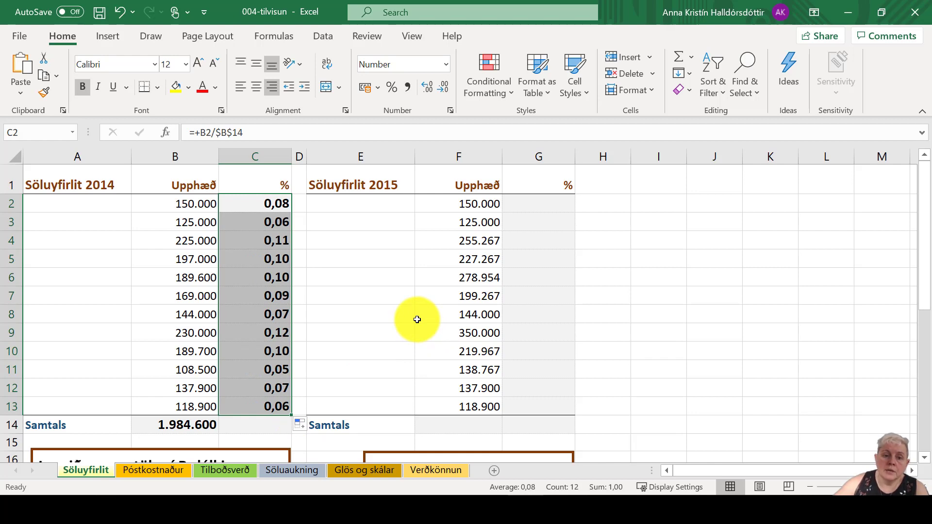
# - Check the cell references in the copied formulas in C3, C4 and C5
pyautogui.click(277, 223)
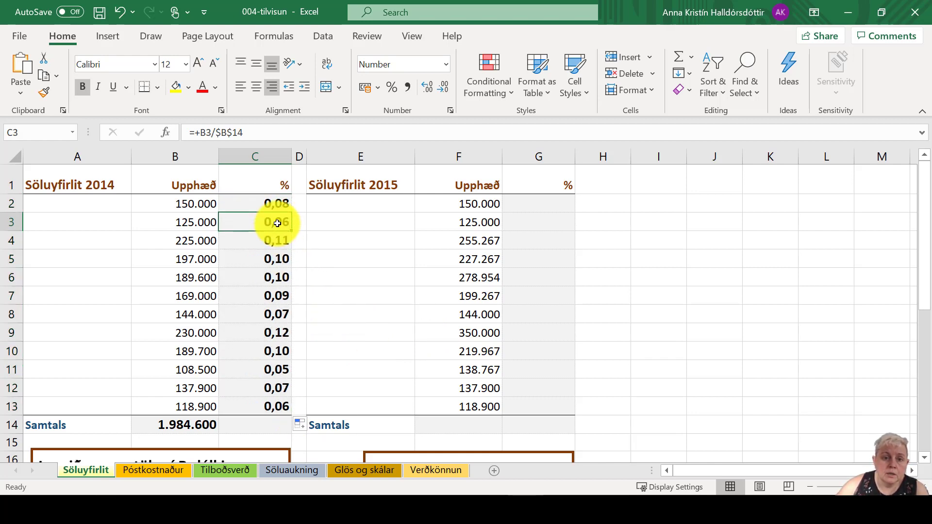
pyautogui.click(278, 239)
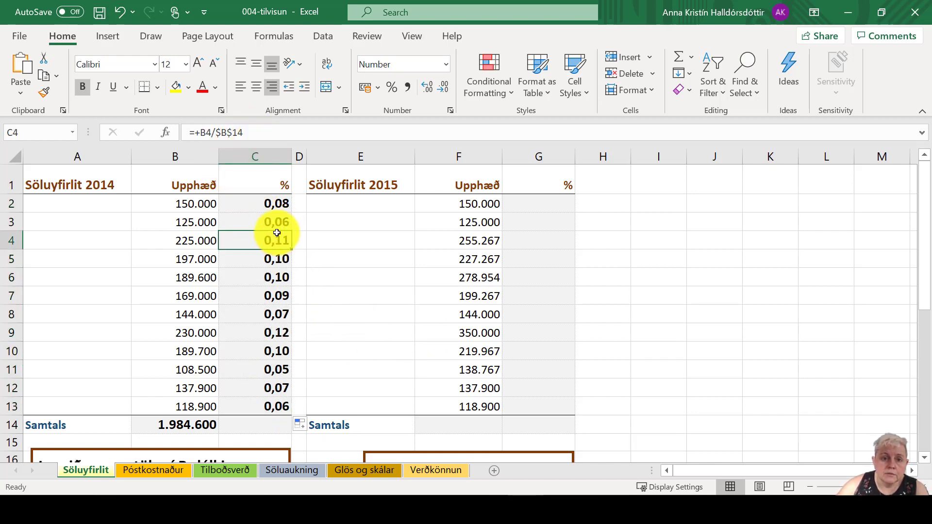
pyautogui.click(278, 262)
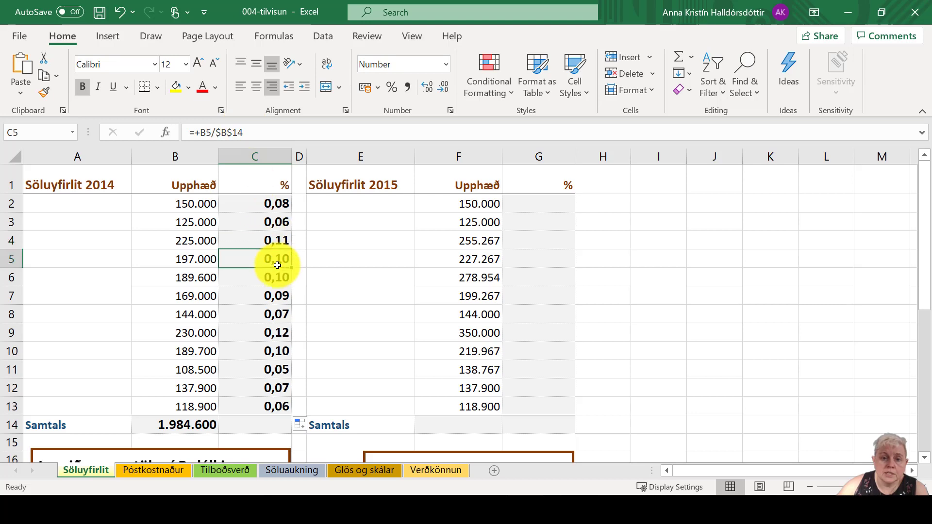
# - Check the formula behind the 2014 sales total in B14
pyautogui.click(176, 424)
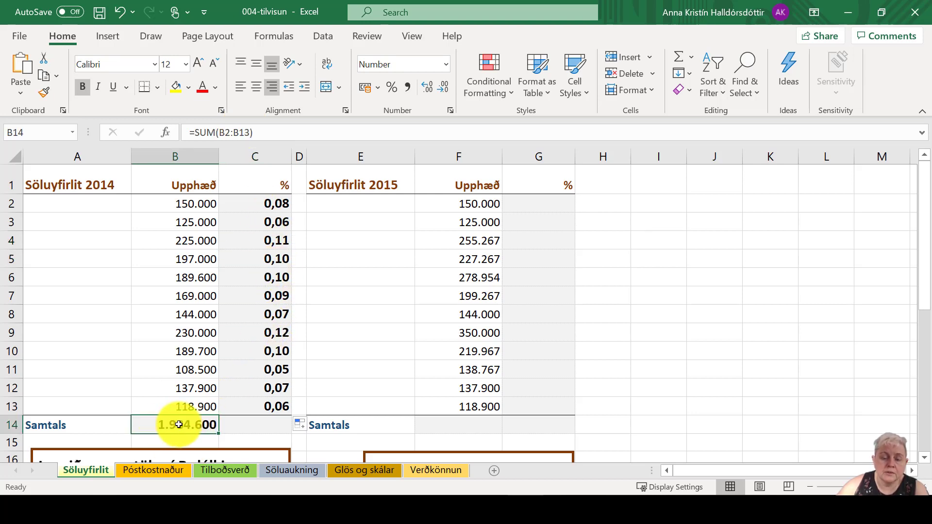
pyautogui.click(267, 424)
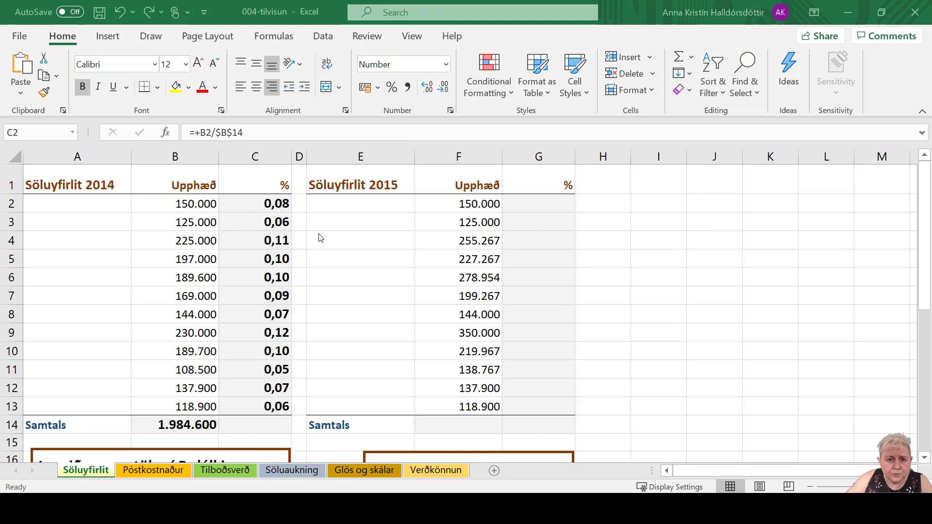
# - Format C2 as a percentage with 2 decimal places and fill the formula and format down through C13
pyautogui.click(282, 203)
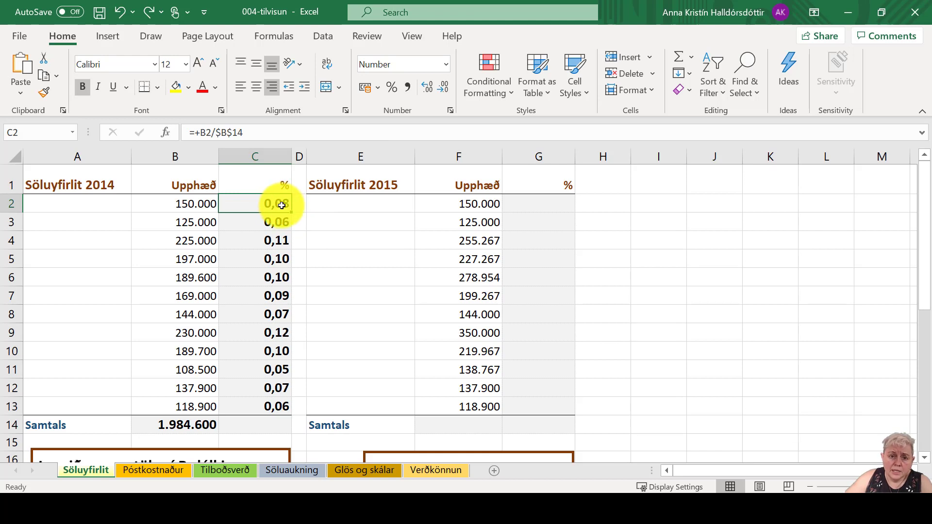
pyautogui.rightClick(283, 205)
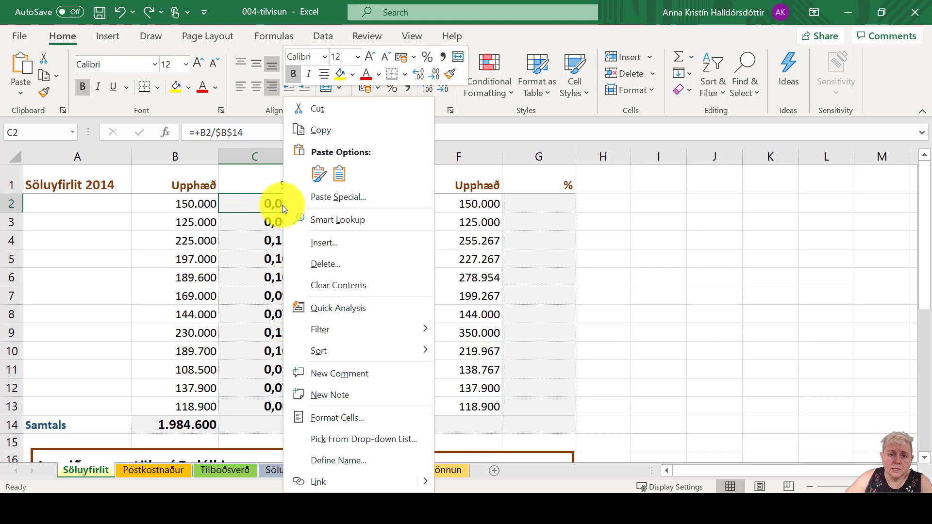
pyautogui.click(365, 421)
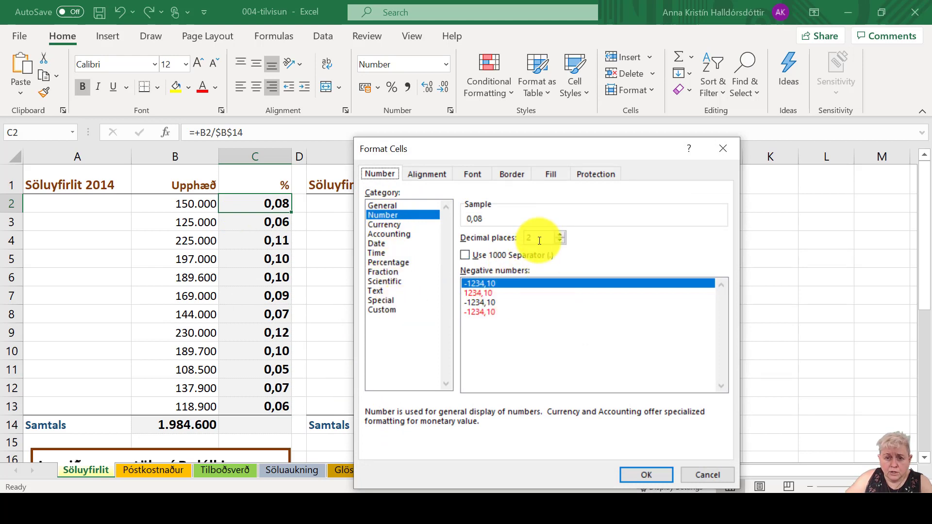
pyautogui.click(462, 254)
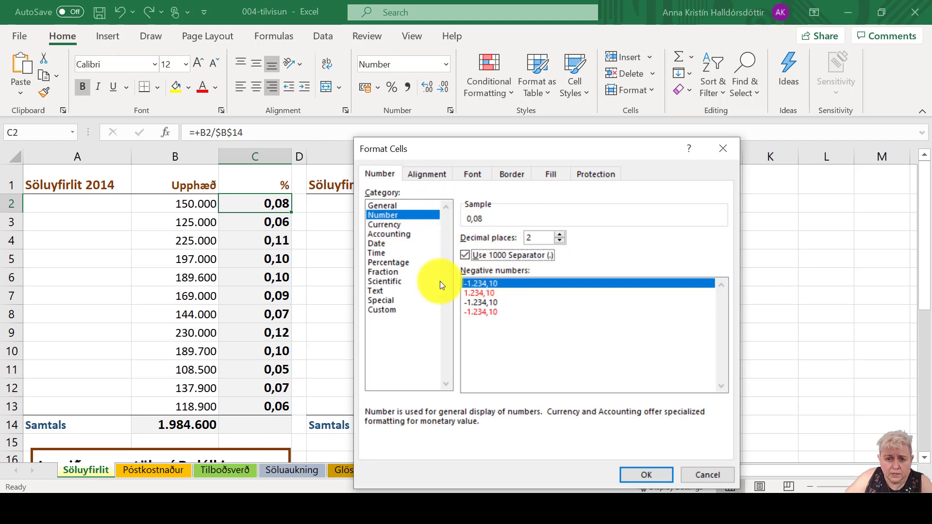
pyautogui.click(404, 263)
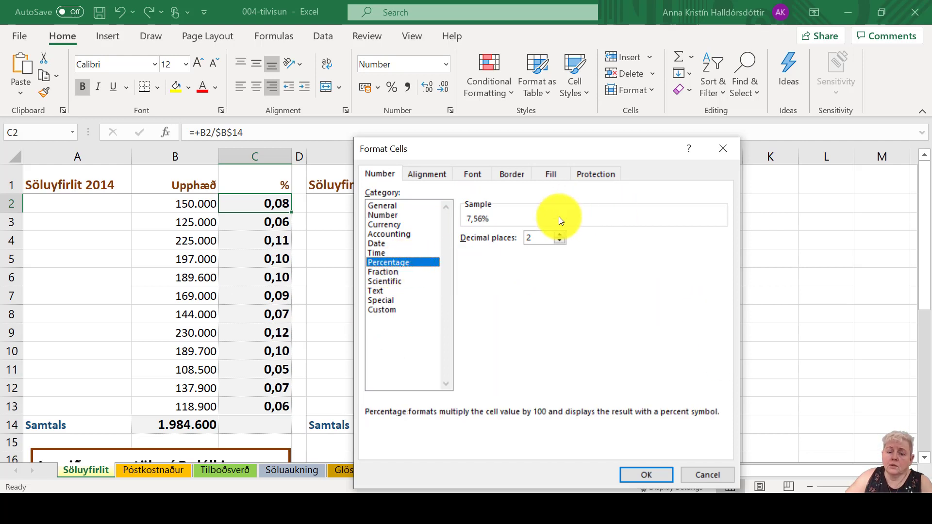
pyautogui.click(651, 474)
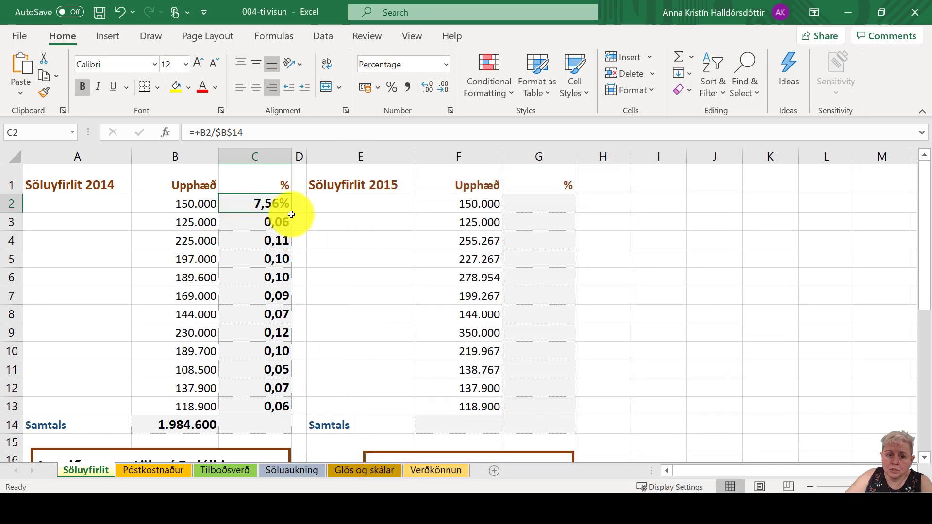
pyautogui.moveTo(291, 214); pyautogui.dragTo(307, 408)
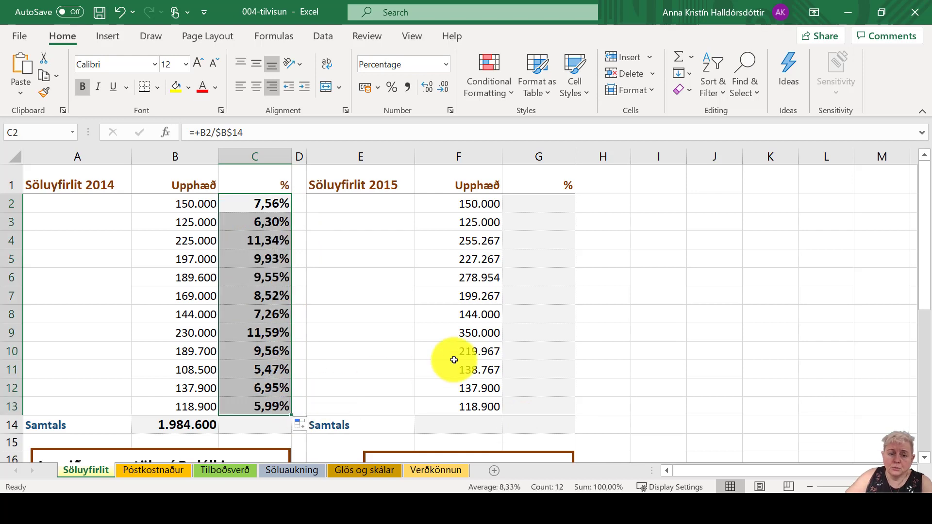